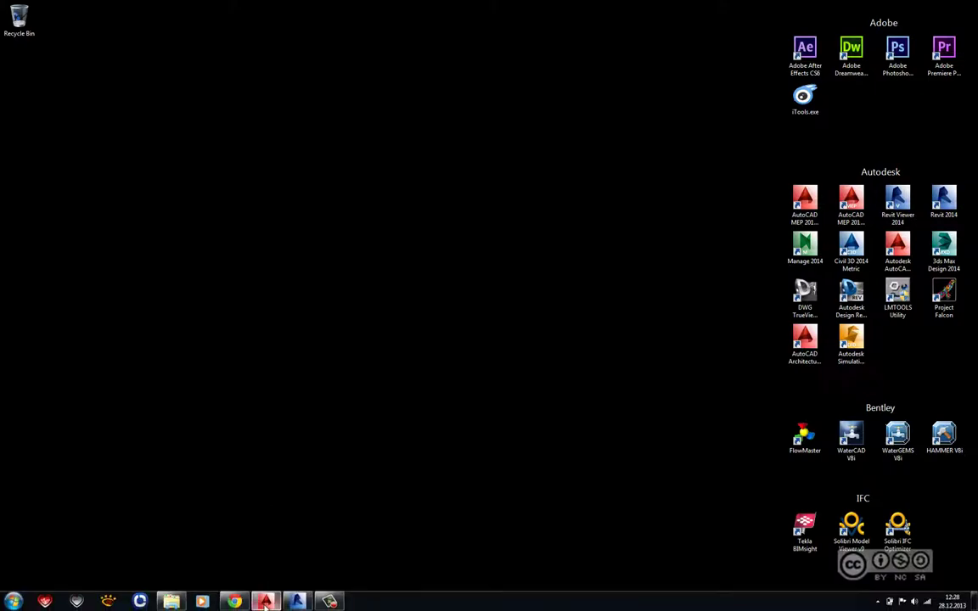
Restore the AutoCAD MEP window showing the red wireframe box drawing
left_click(266, 601)
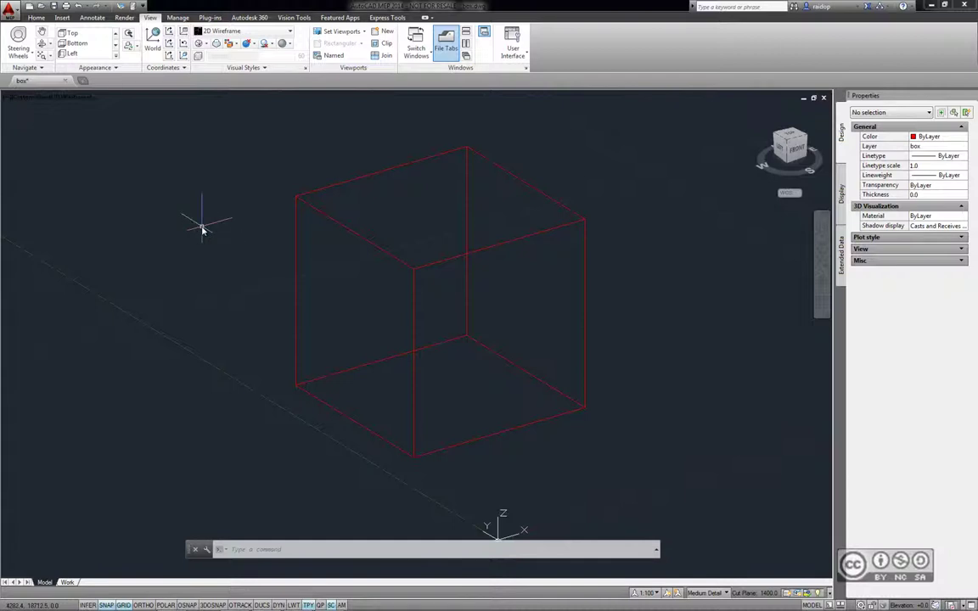
Switch the visual style to Realistic and orbit slightly to see the shaded red cube
left_click(252, 33)
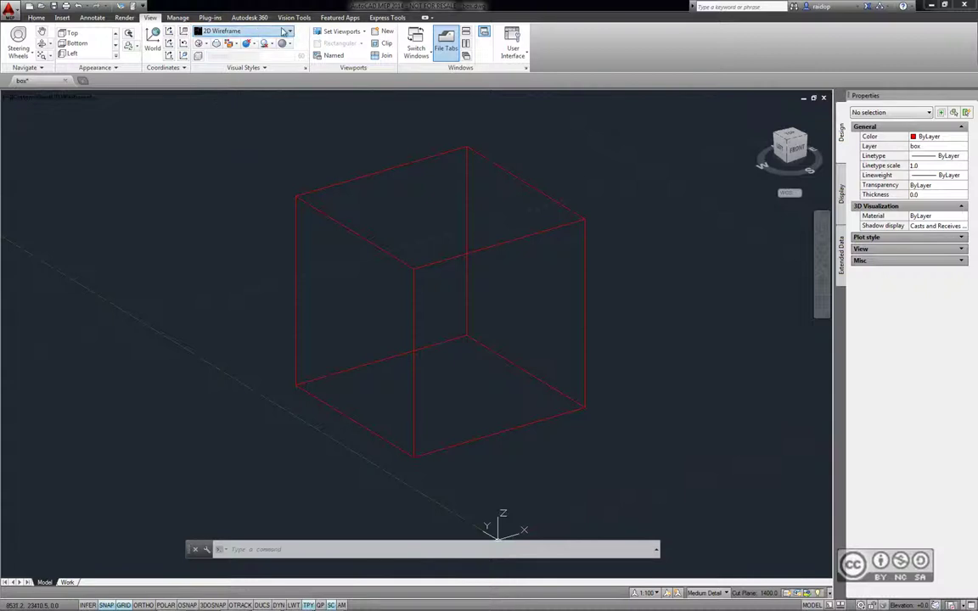
left_click(342, 56)
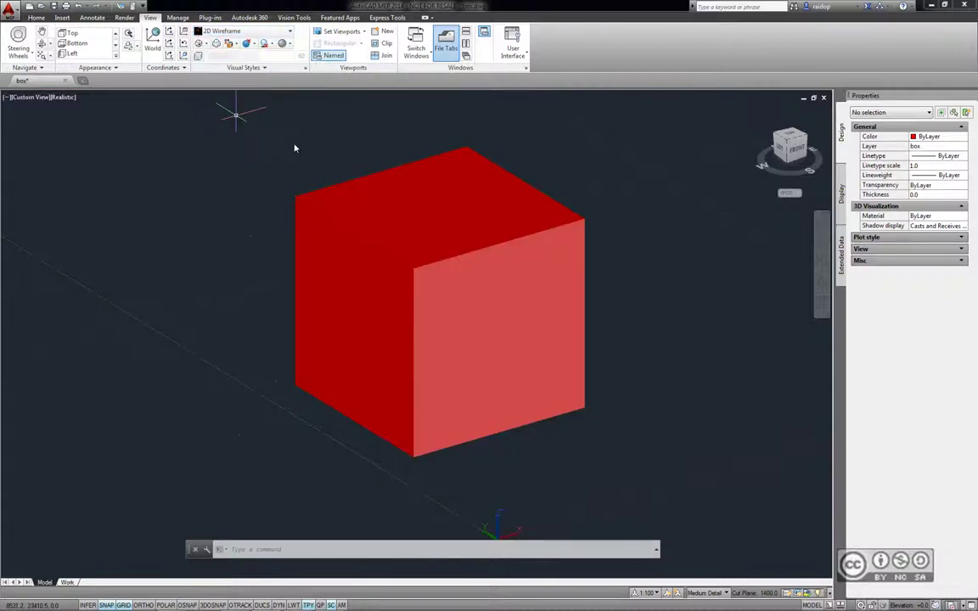
mouse_move(238, 303)
middle_mouse_down("shift")
mouse_move(208, 288)
mouse_move(240, 292)
middle_mouse_up("shift")
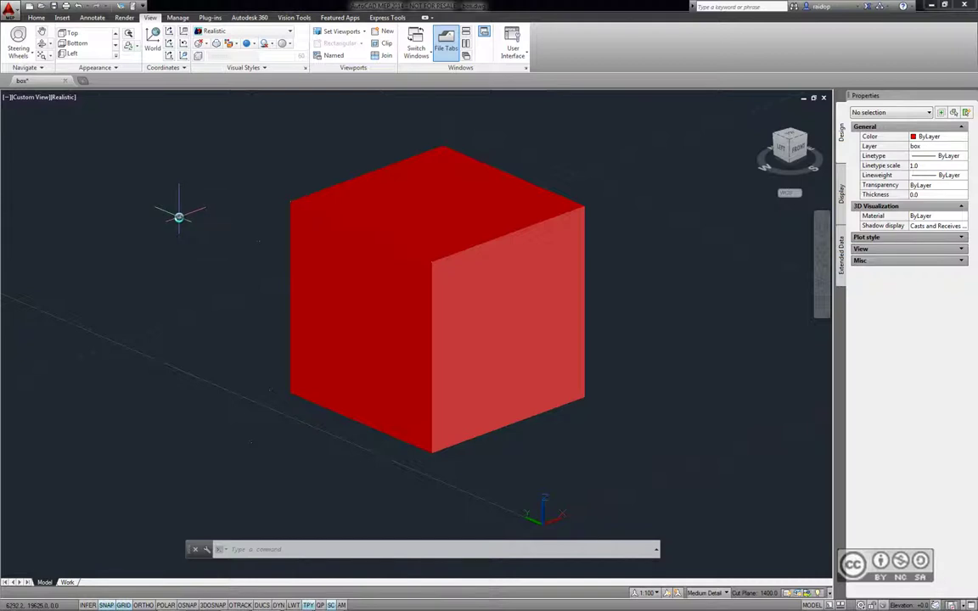
Run IFCEXPORT, enter project number 001, and browse for the export location
type("i")
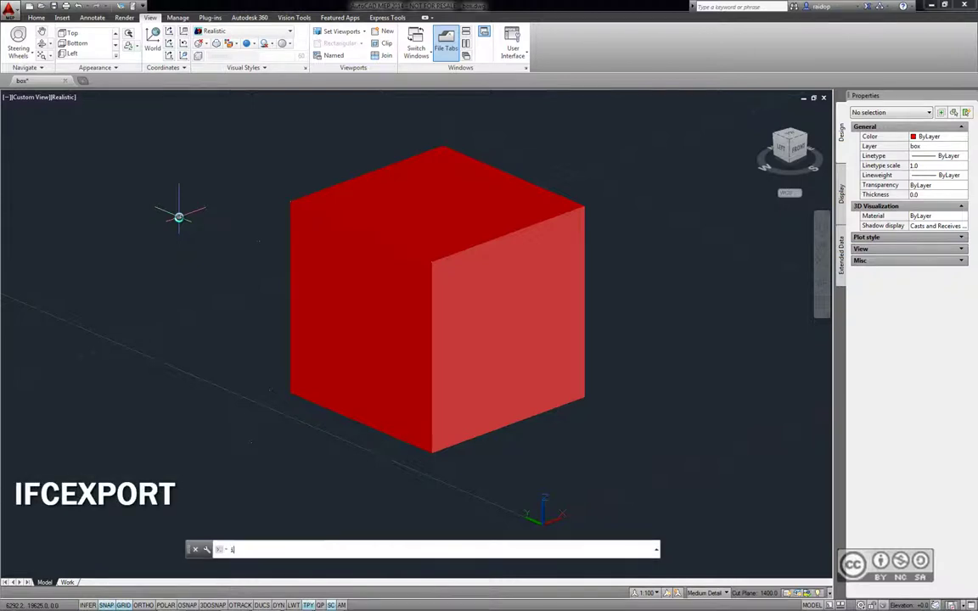
type("fc")
key("Return")
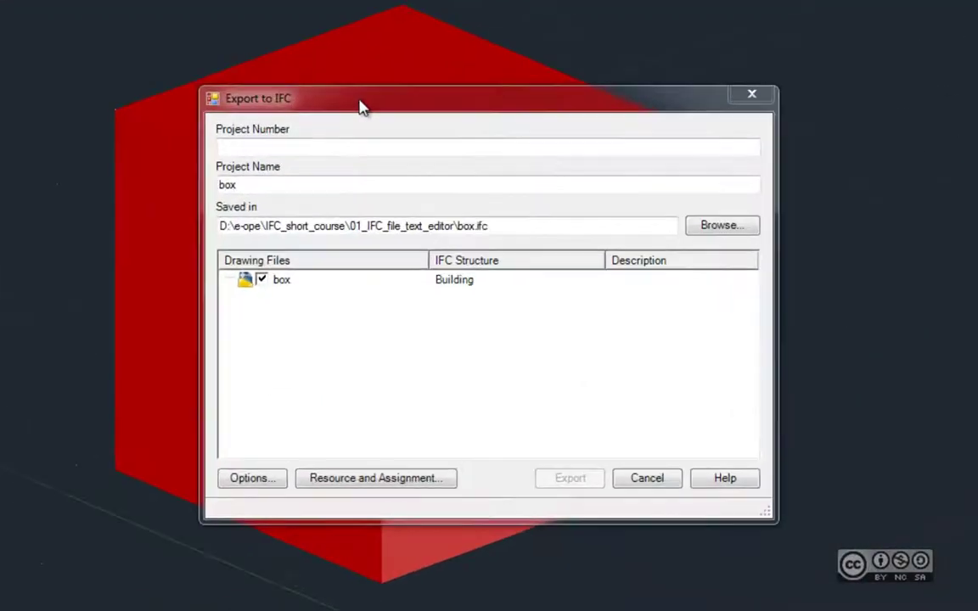
left_click(356, 150)
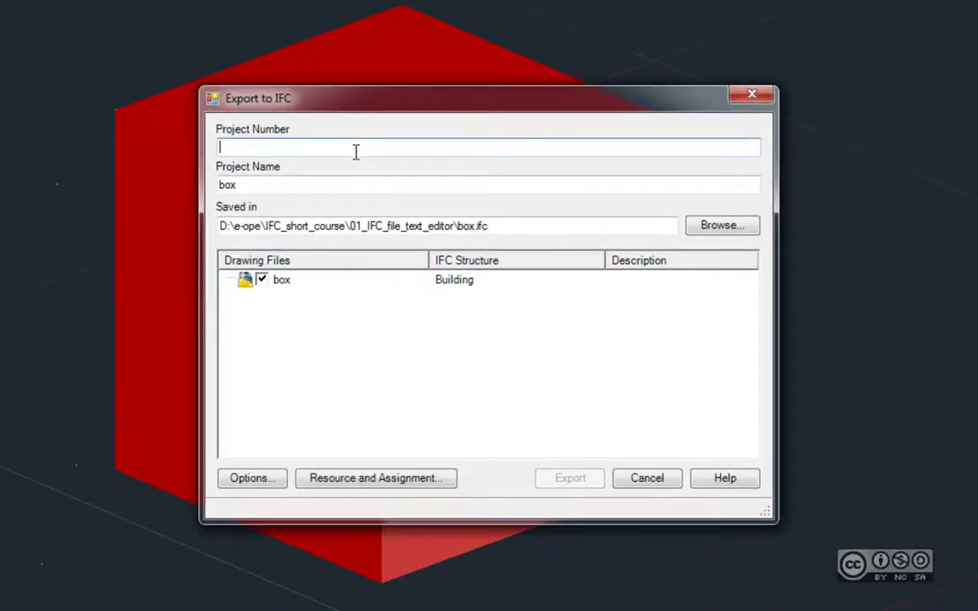
type("0")
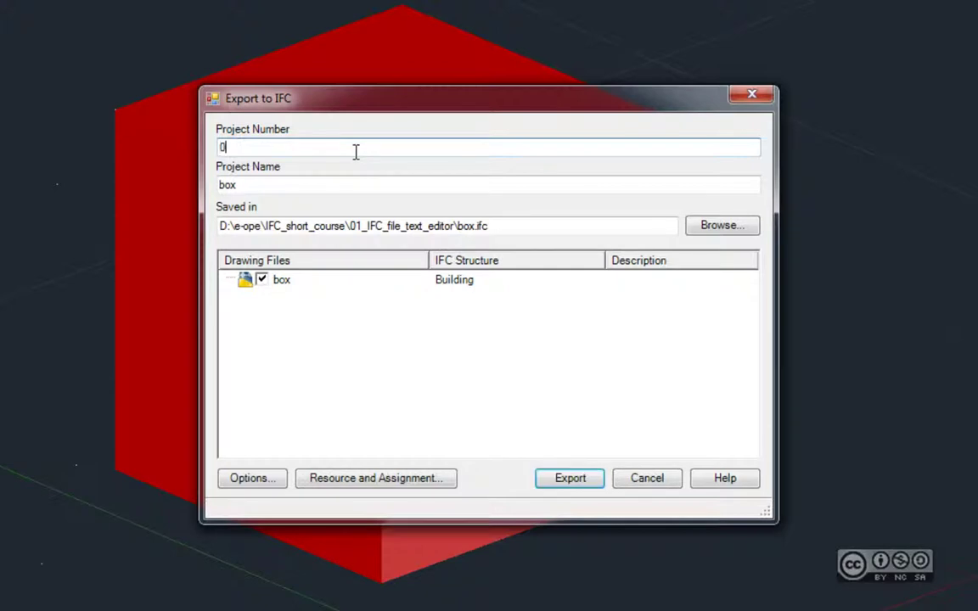
type("01")
left_click(311, 184)
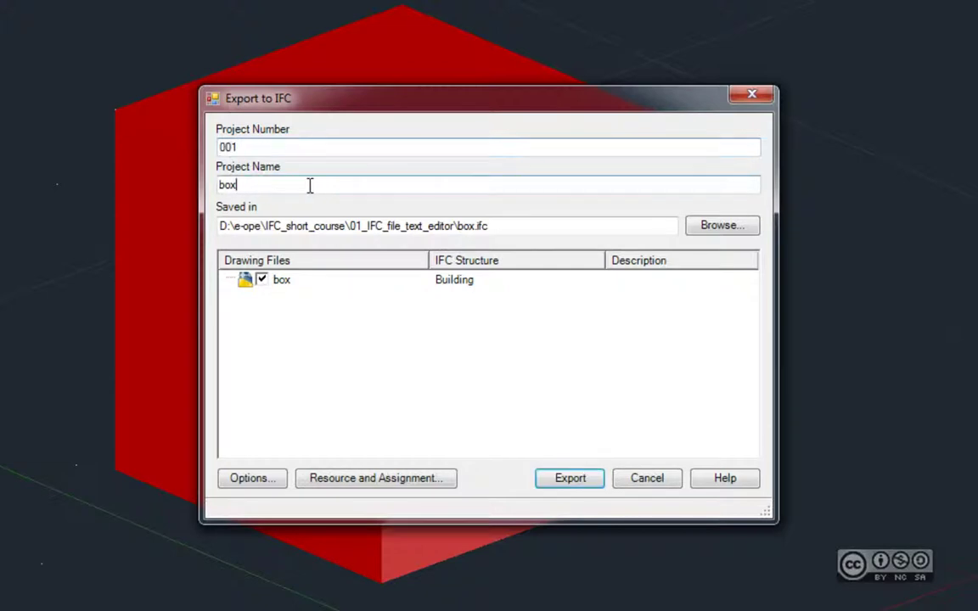
left_click(720, 224)
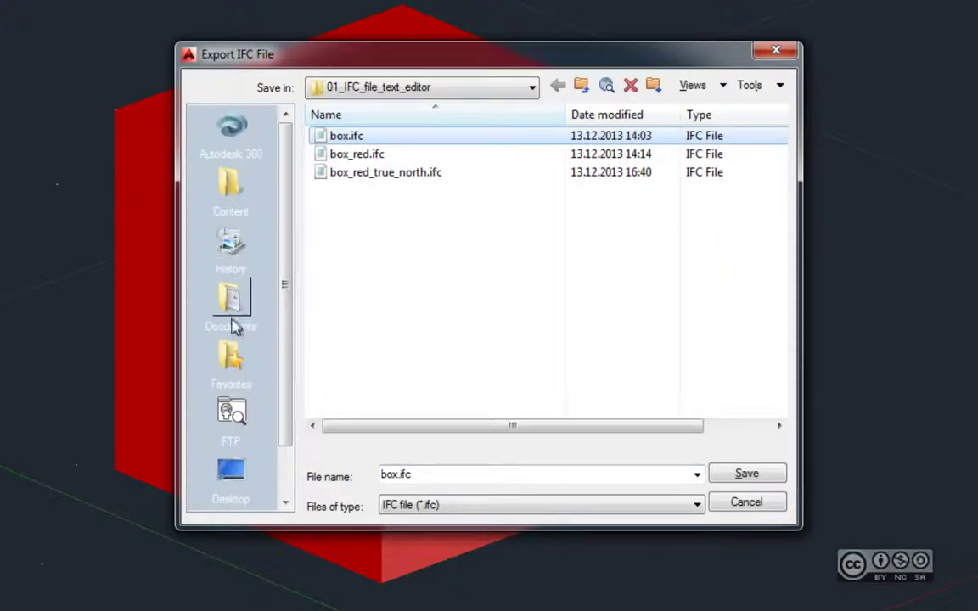
Save the export as box.ifc on the Desktop with the IFC file (*.ifc) type
left_click(230, 471)
left_click(465, 478)
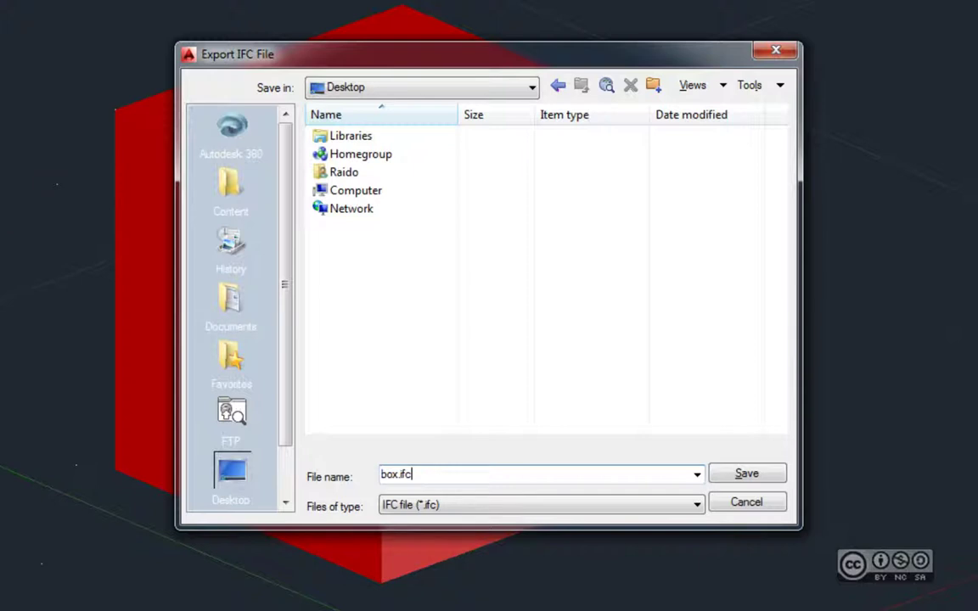
left_click(323, 509)
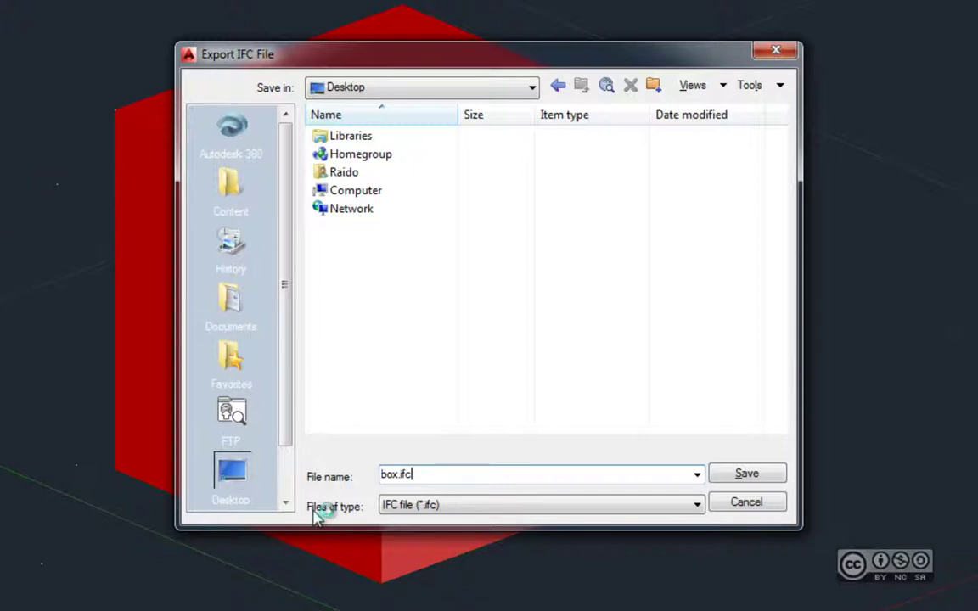
left_click(431, 508)
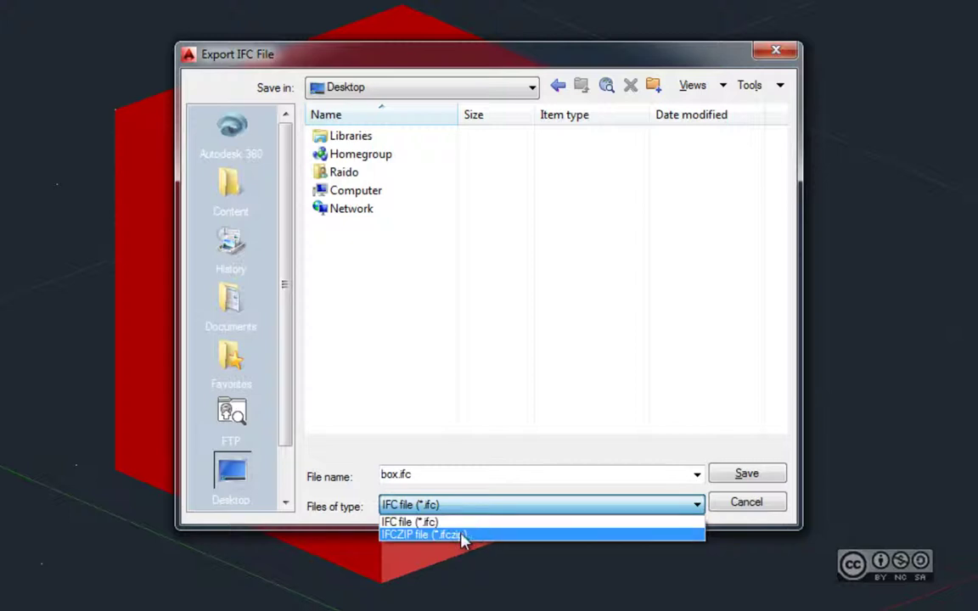
left_click(671, 522)
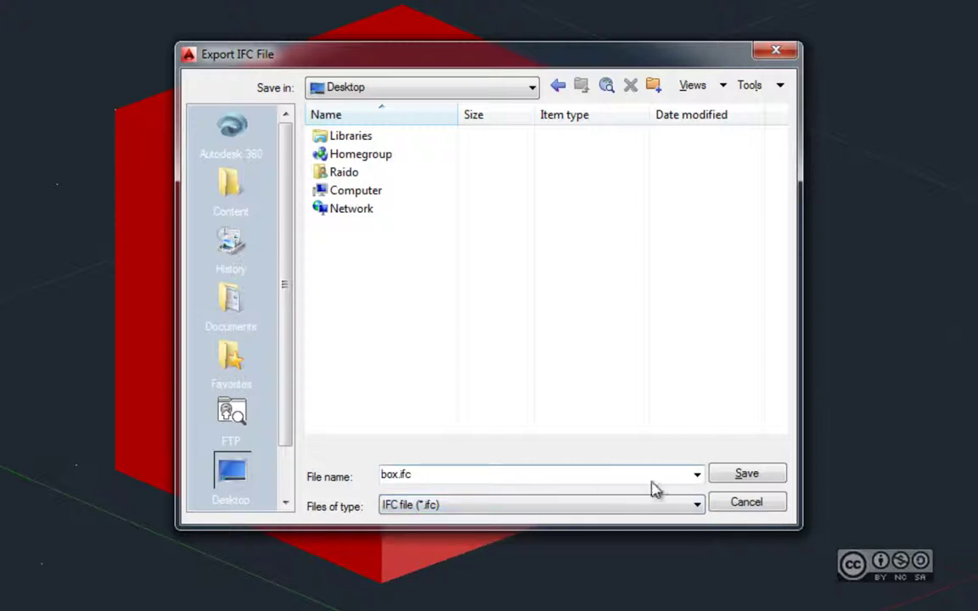
left_click(746, 479)
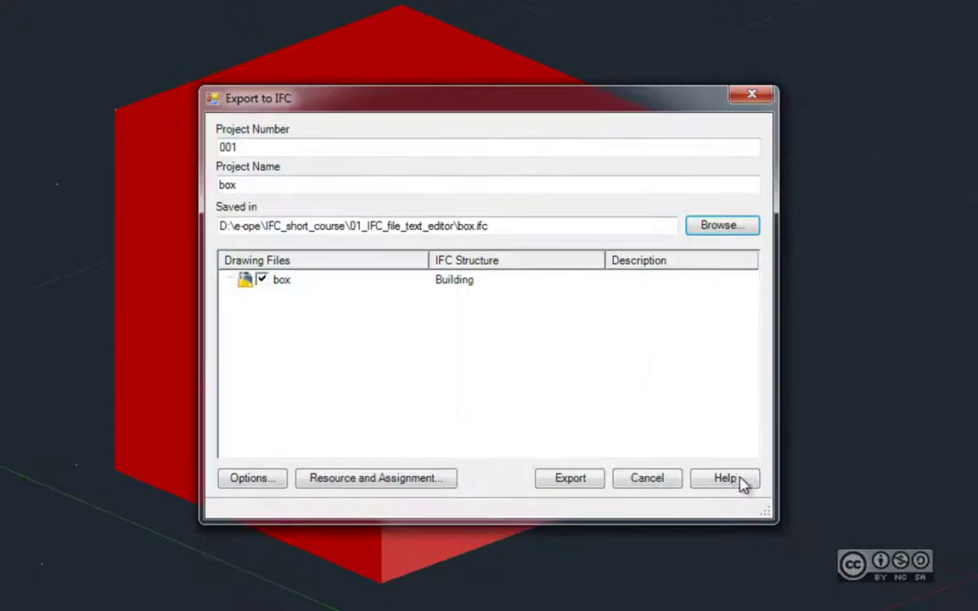
Export the box to box.ifc, producing box.ifc and box.log on the desktop
left_click(581, 480)
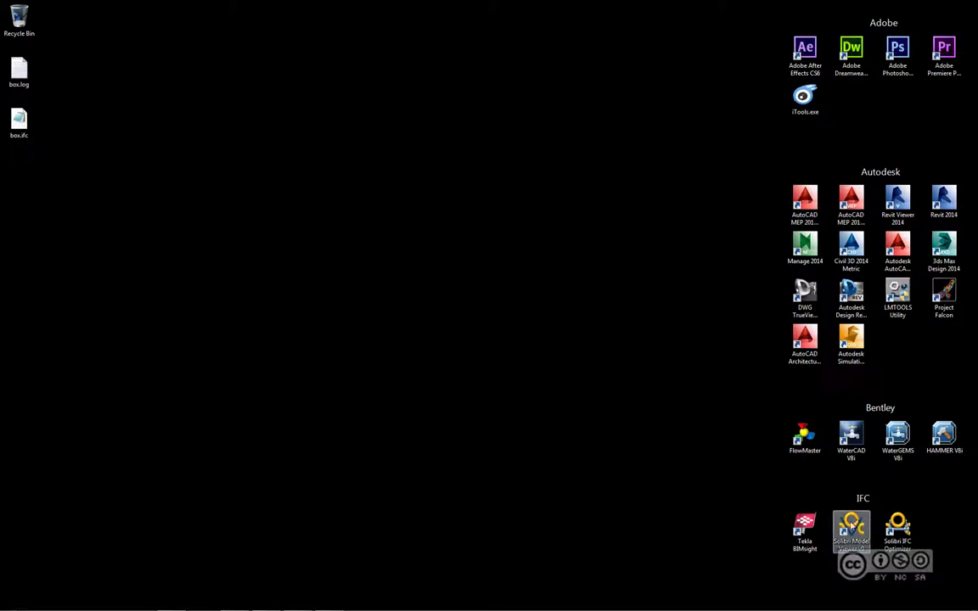
Launch Solibri Model Viewer from its desktop shortcut
double_click(853, 528)
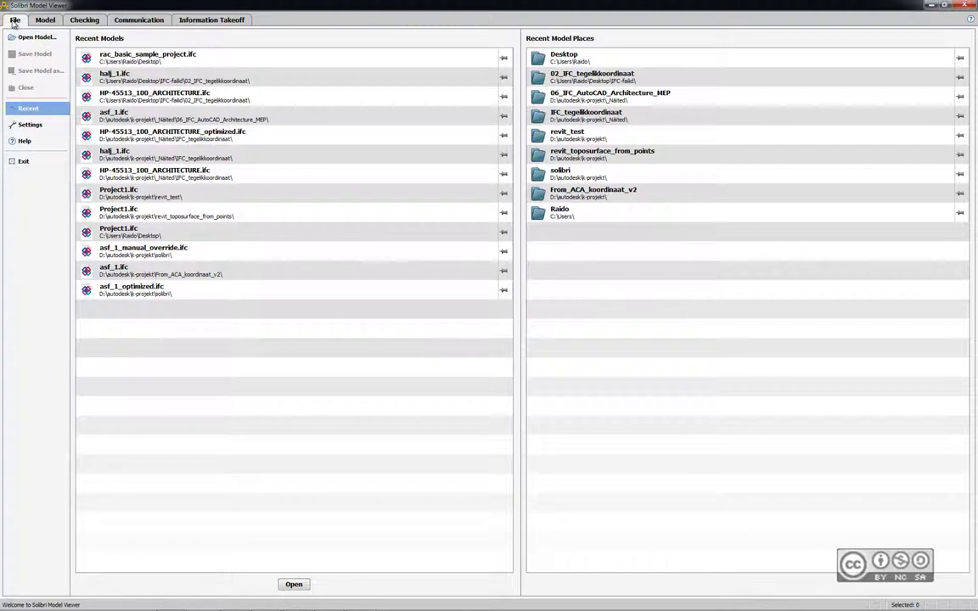
Open box.ifc from the Desktop as a model, keeping the general Model file type
left_click(34, 36)
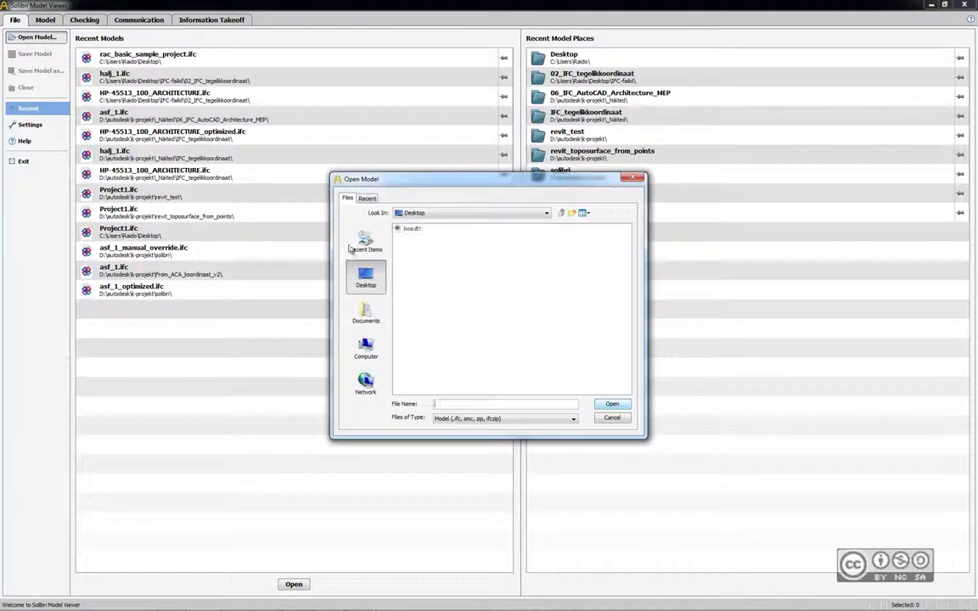
left_click(411, 228)
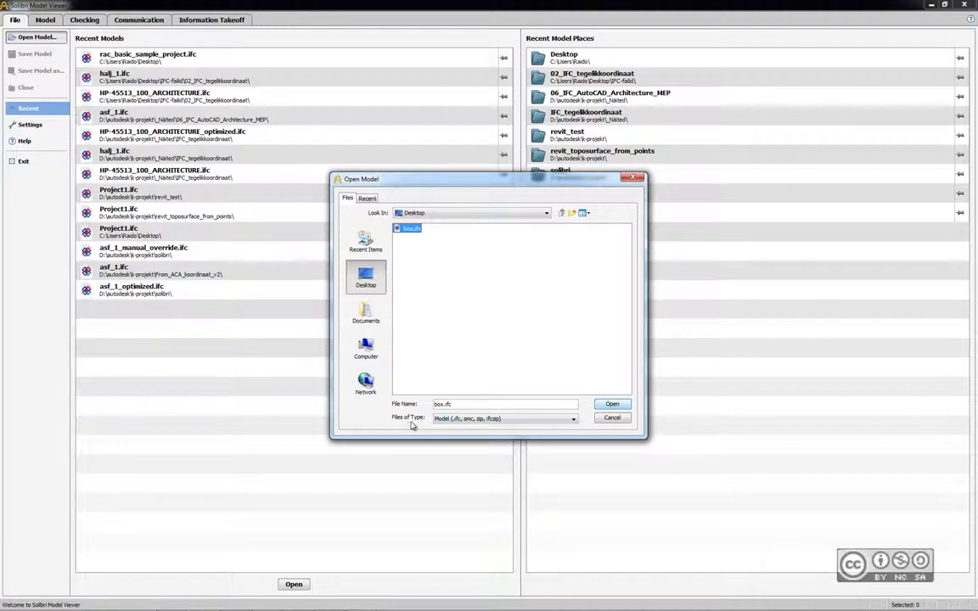
left_click(477, 419)
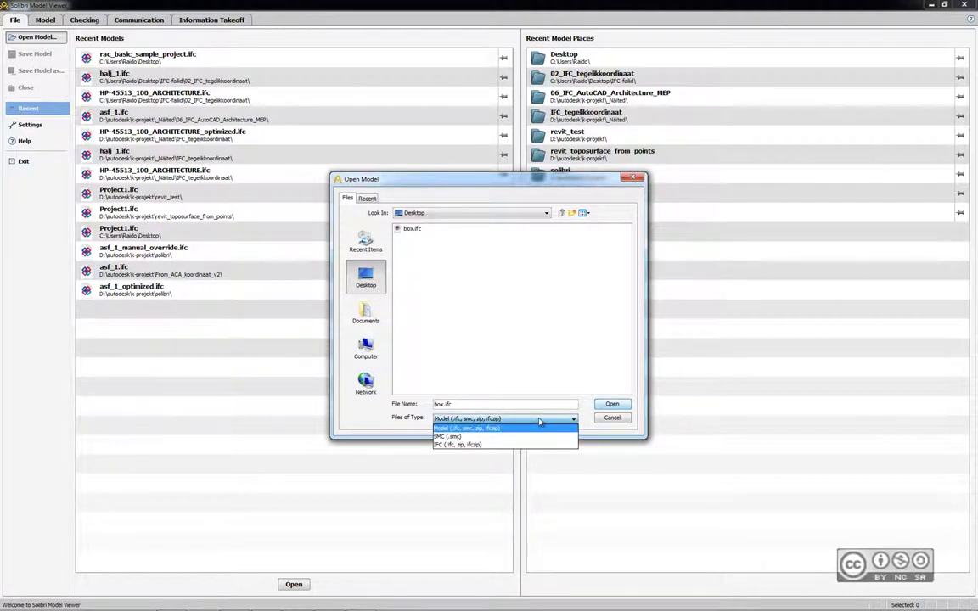
left_click(539, 422)
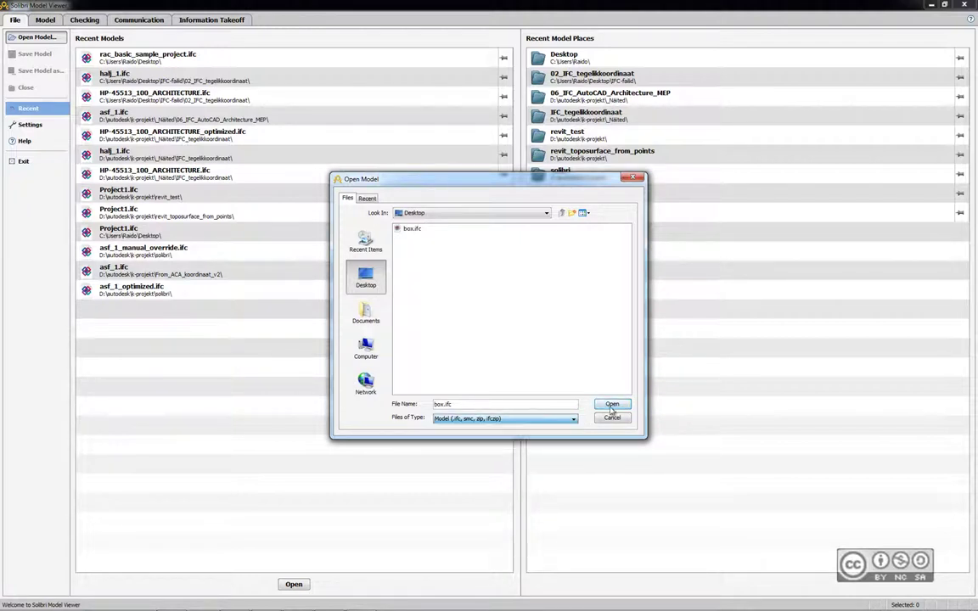
left_click(606, 405)
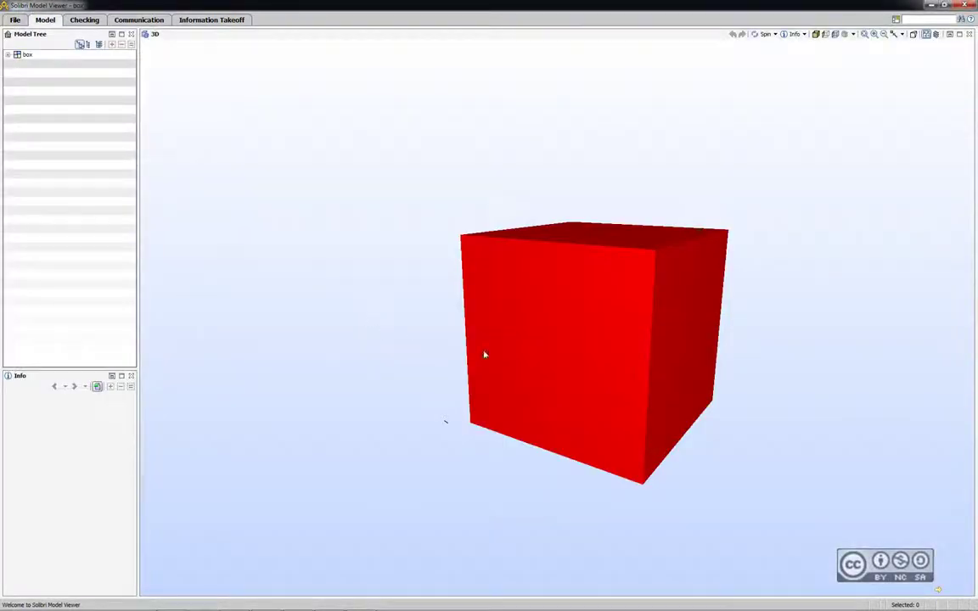
Select the cube and review its Identification, Location and Quantities info (125.00 m3, 5.00 m sides)
left_click_drag(599, 376, 535, 386)
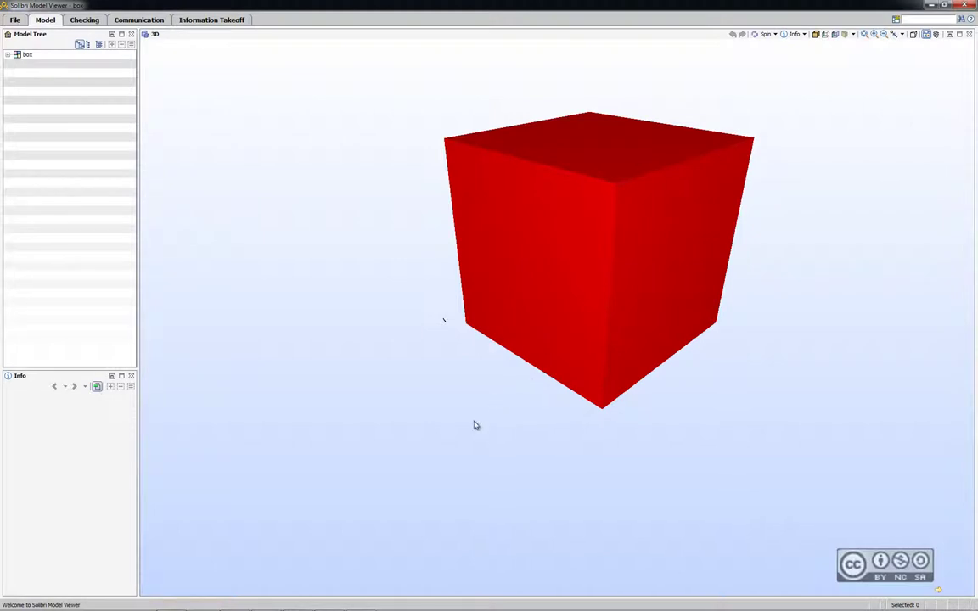
left_click(543, 169)
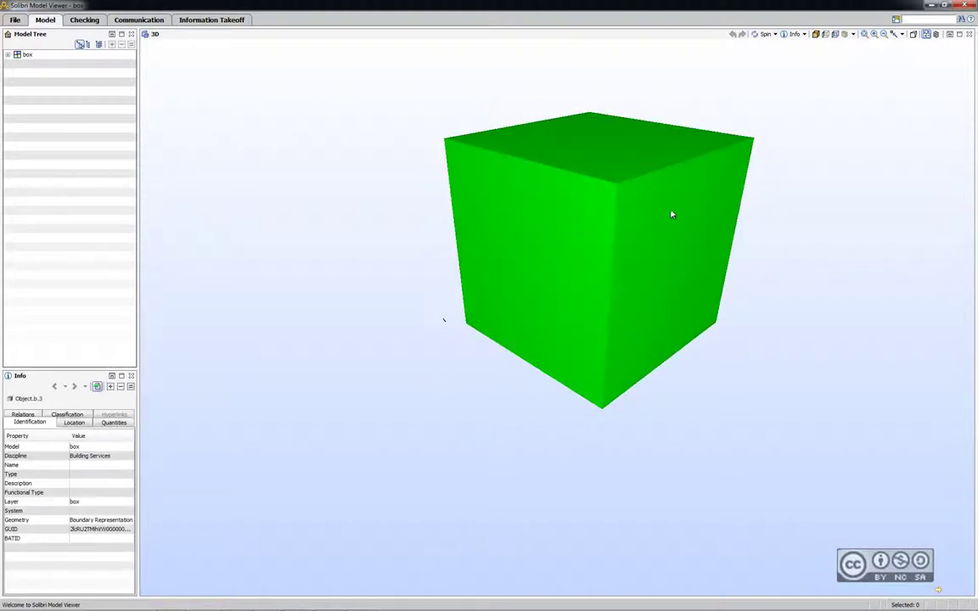
left_click(74, 423)
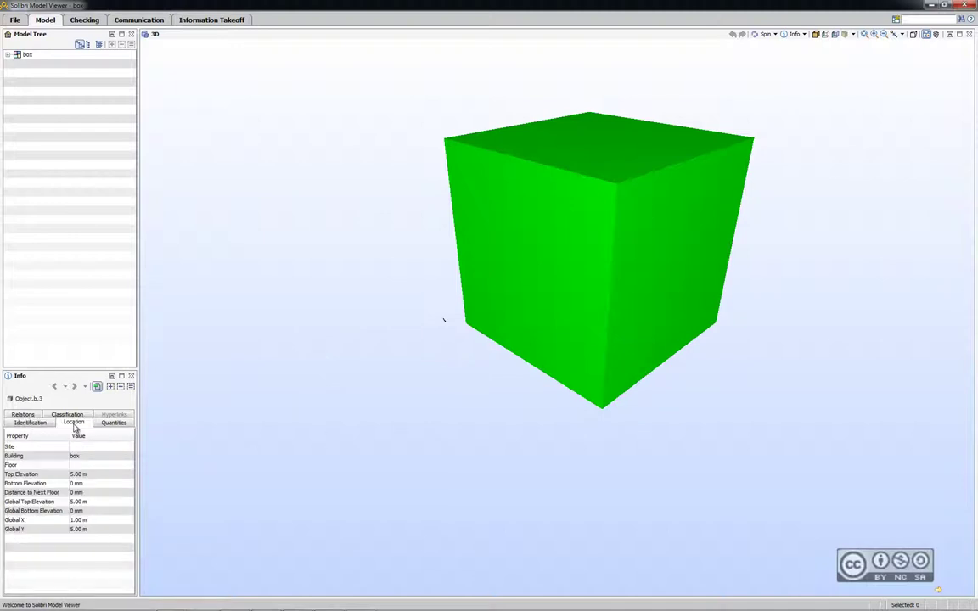
left_click(30, 423)
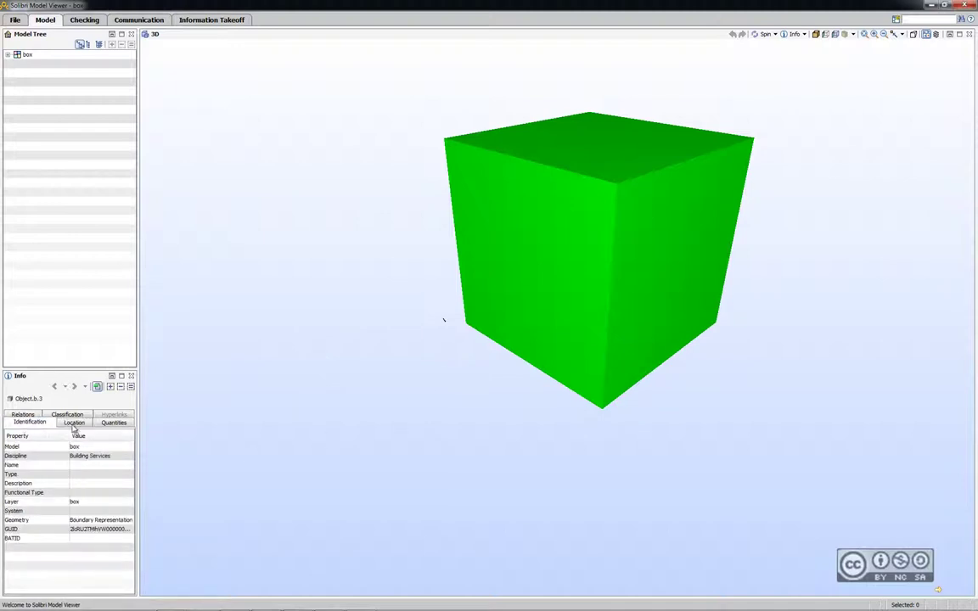
left_click(113, 423)
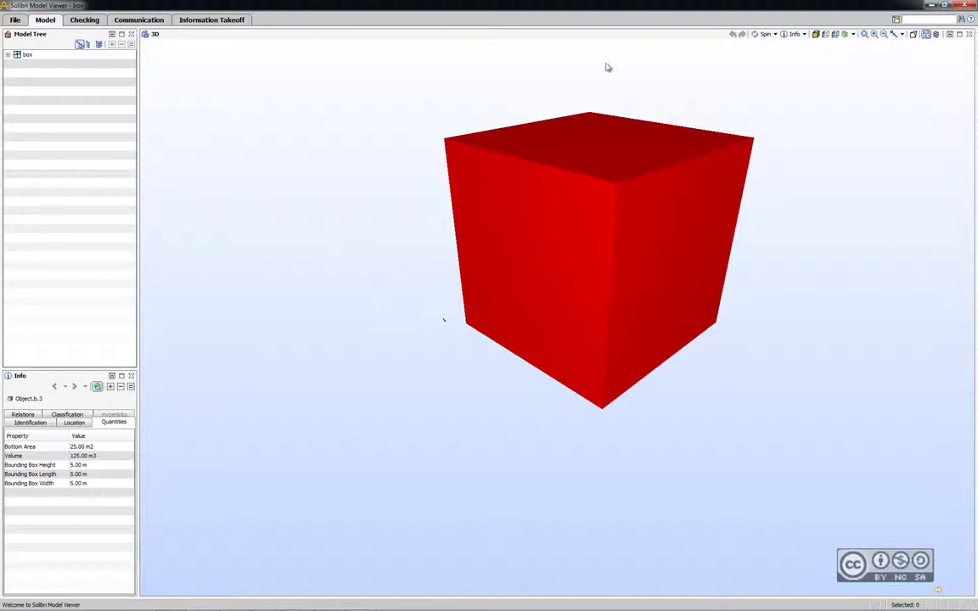
Switch back to the AutoCAD MEP drawing of the shaded red cube
left_click(328, 601)
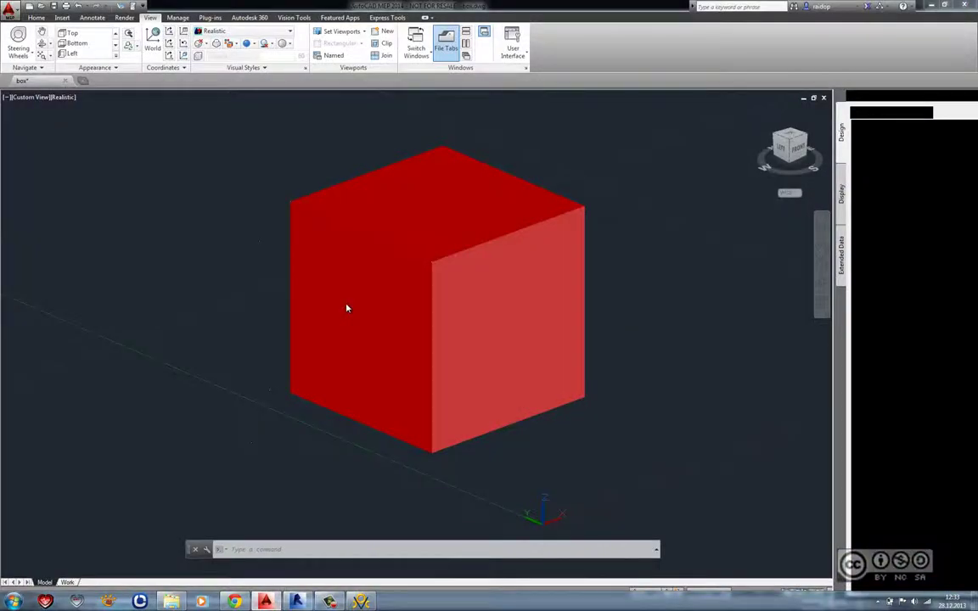